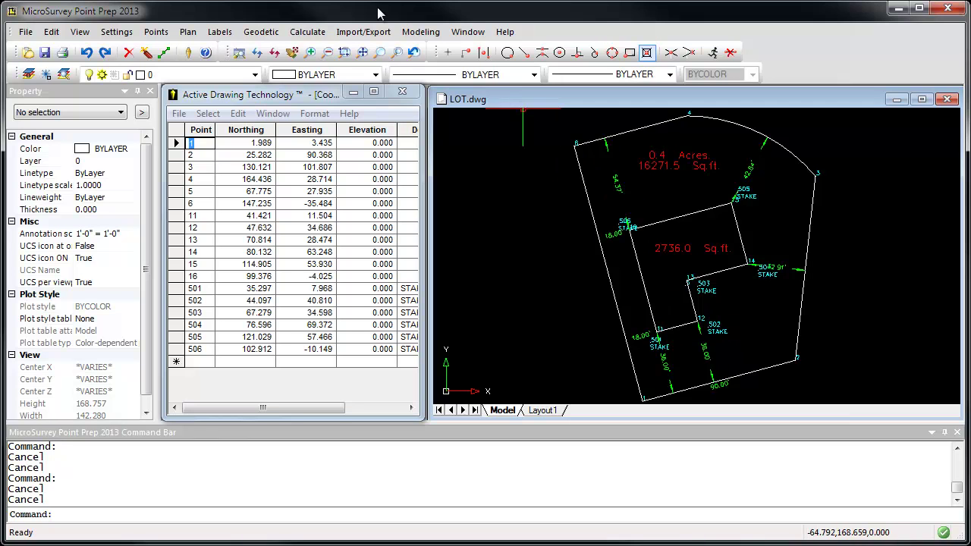
Step: Export the LOT drawing as a FieldGenius project with 'Launch MicroSurvey Transfer on completion' checked
{"action": "left_click", "coordinate": [374, 35]}
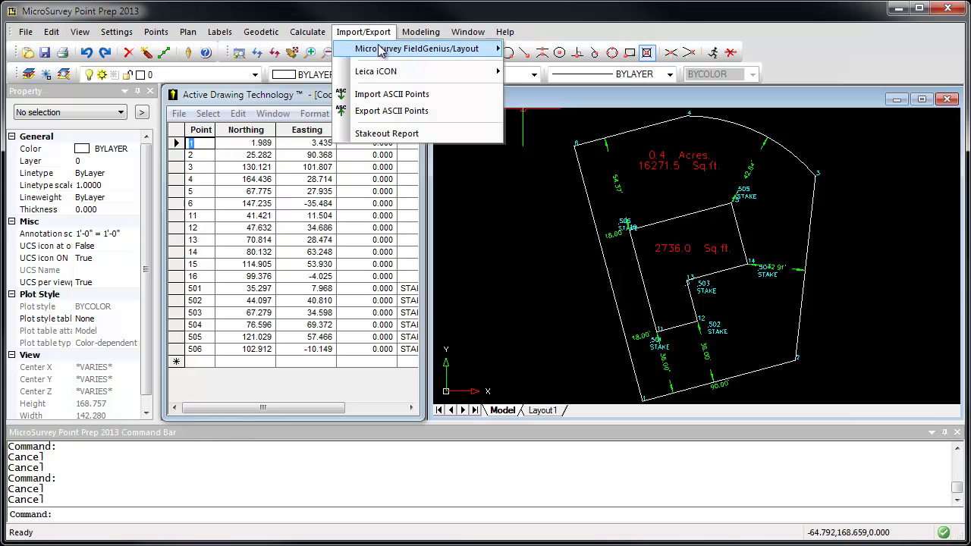
{"action": "mouse_move", "coordinate": [388, 52]}
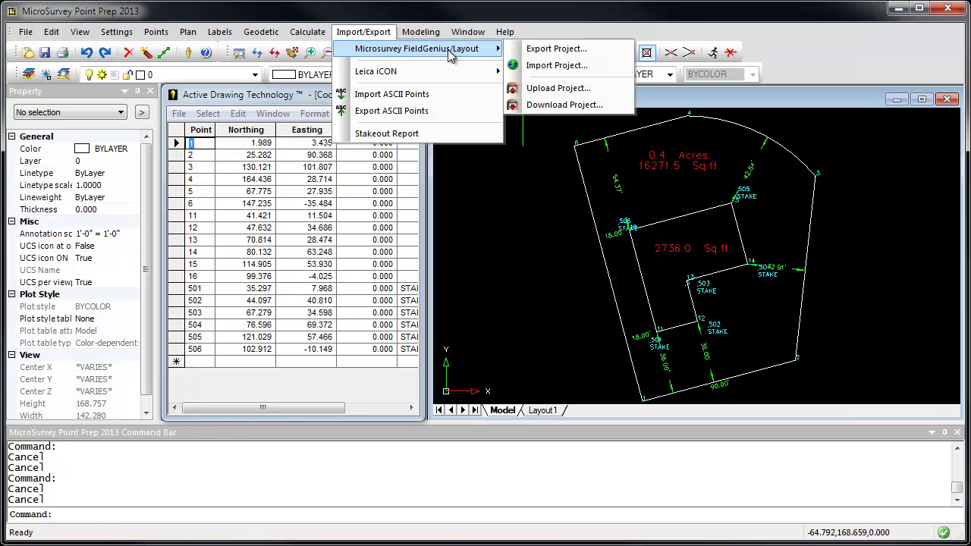
{"action": "left_click", "coordinate": [564, 50]}
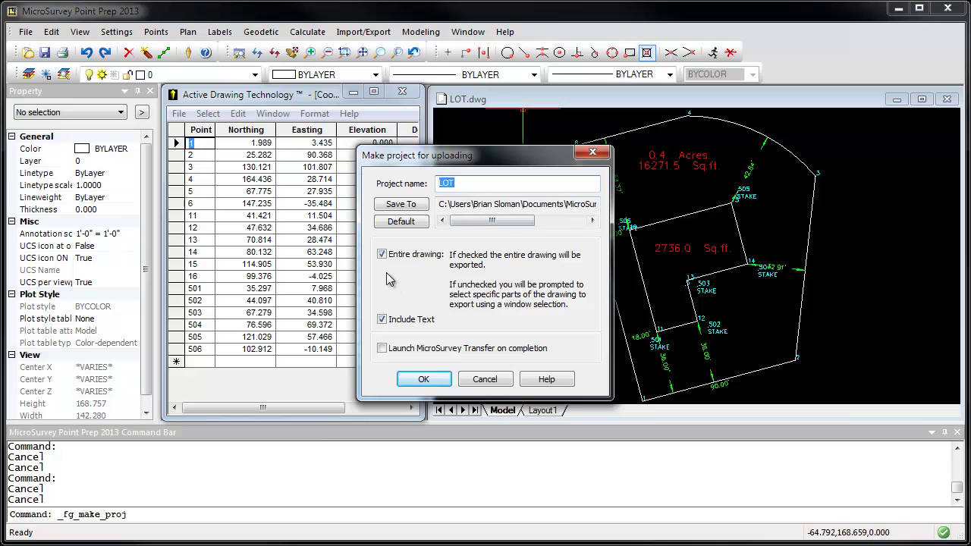
{"action": "left_click", "coordinate": [382, 349]}
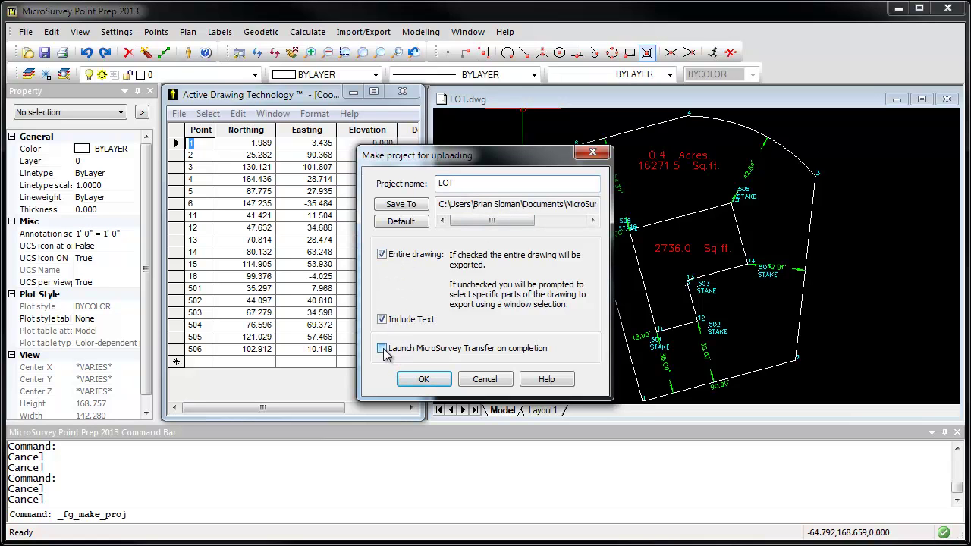
{"action": "left_click", "coordinate": [424, 379]}
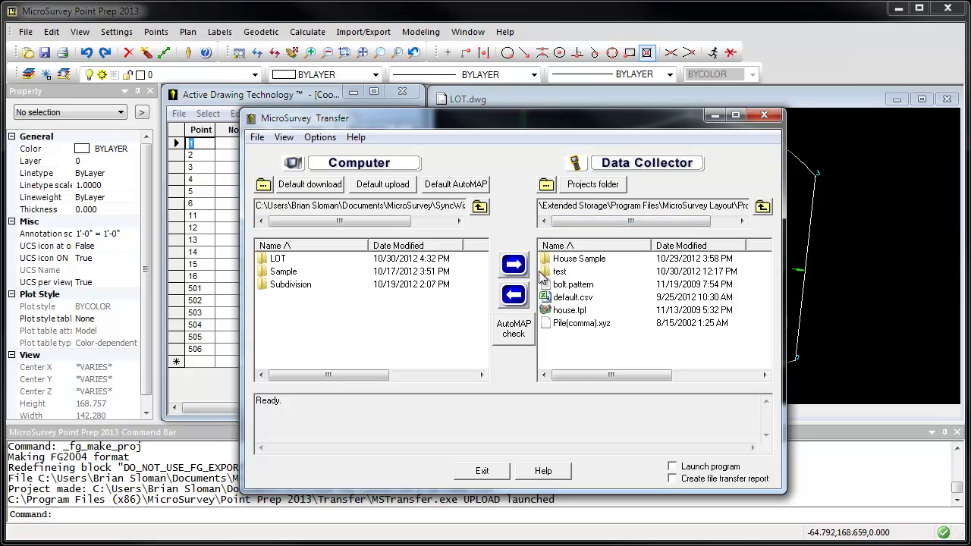
Step: Upload the LOT folder from the computer to the data collector, then exit MicroSurvey Transfer
{"action": "left_click", "coordinate": [273, 261]}
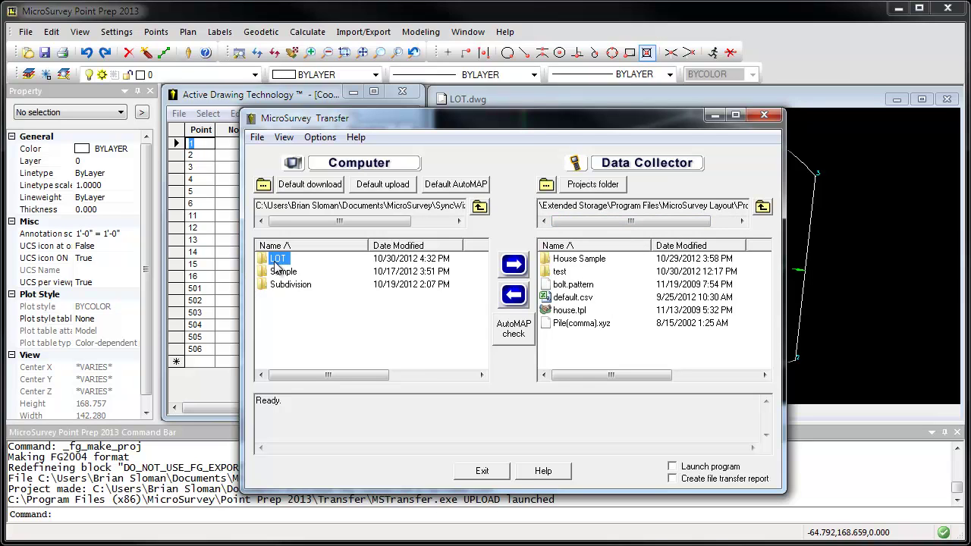
{"action": "left_click", "coordinate": [513, 266]}
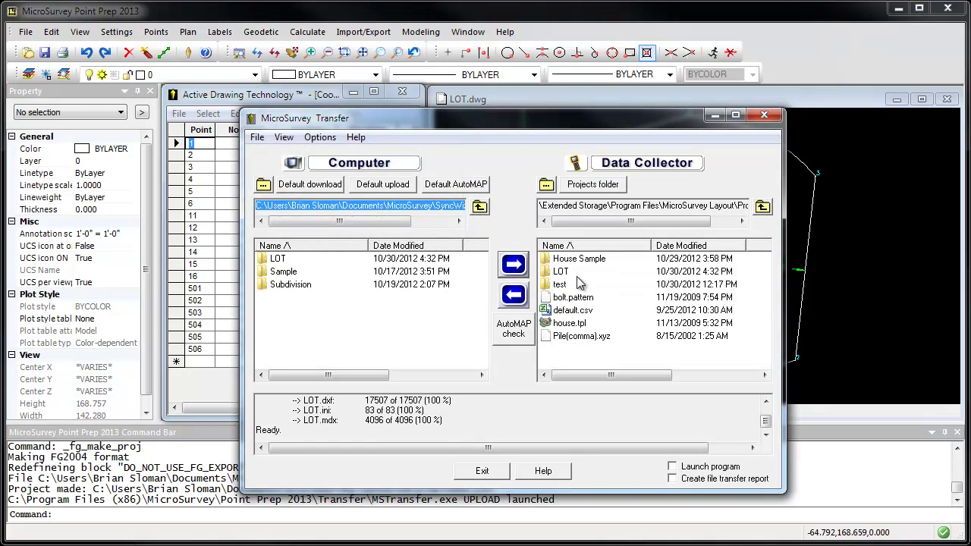
{"action": "left_click", "coordinate": [482, 471]}
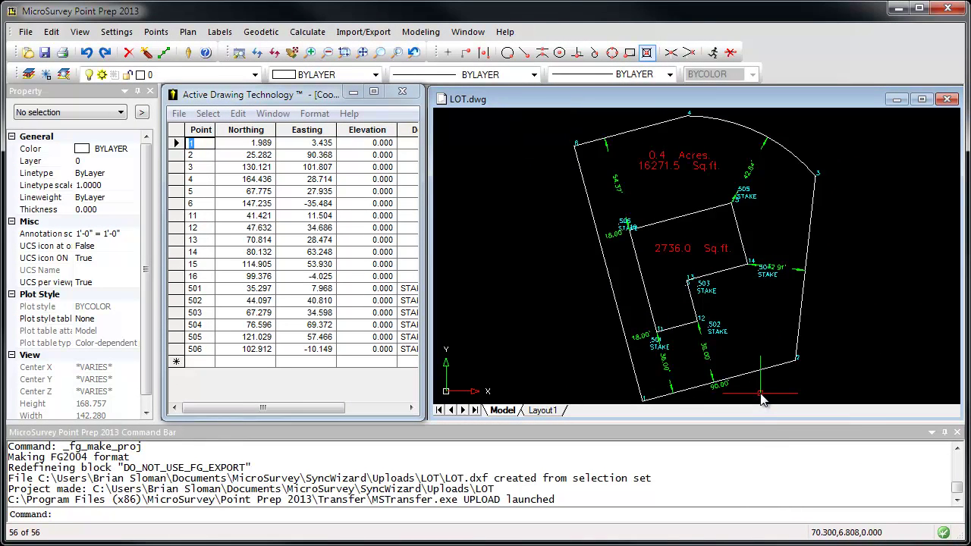
Step: Run the FieldGenius/Layout Download Project command from Import/Export
{"action": "left_click", "coordinate": [375, 36]}
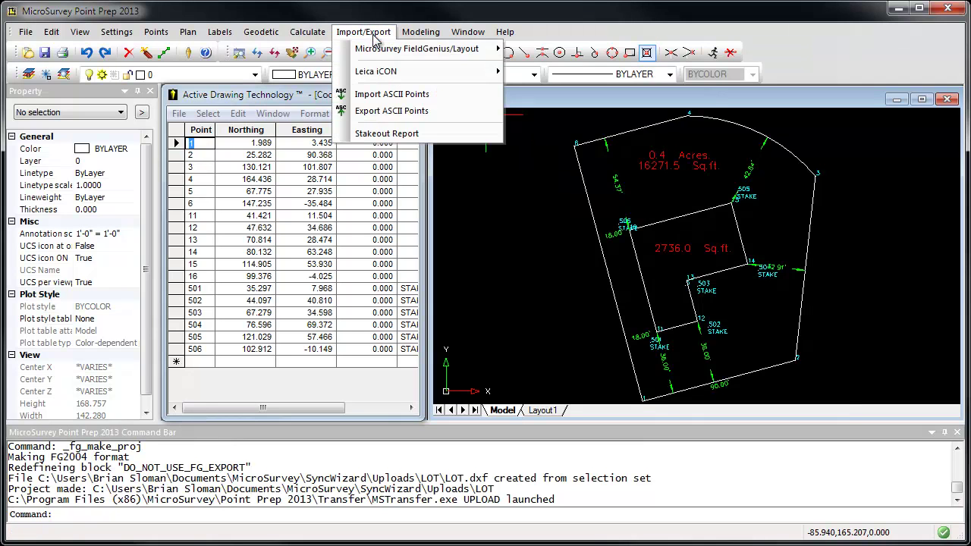
{"action": "mouse_move", "coordinate": [442, 57]}
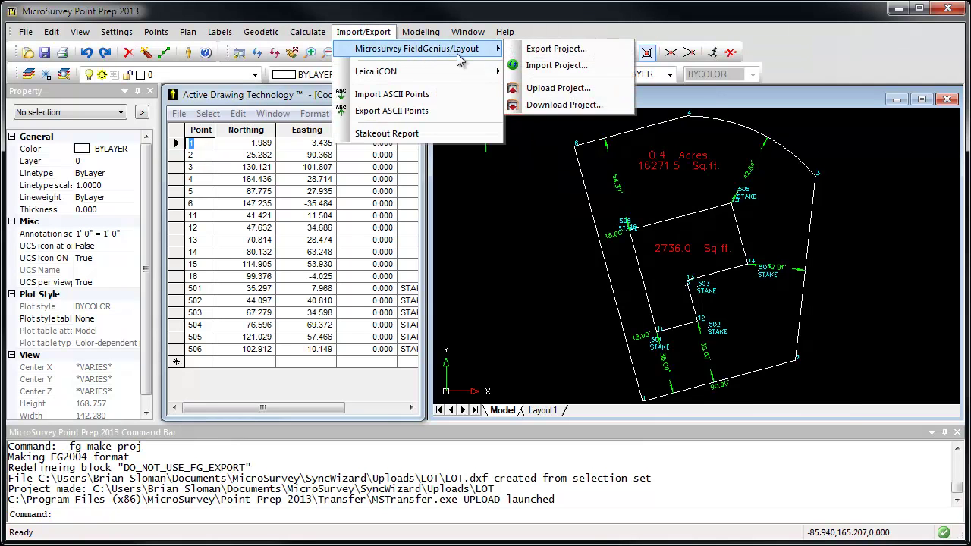
{"action": "left_click", "coordinate": [583, 106]}
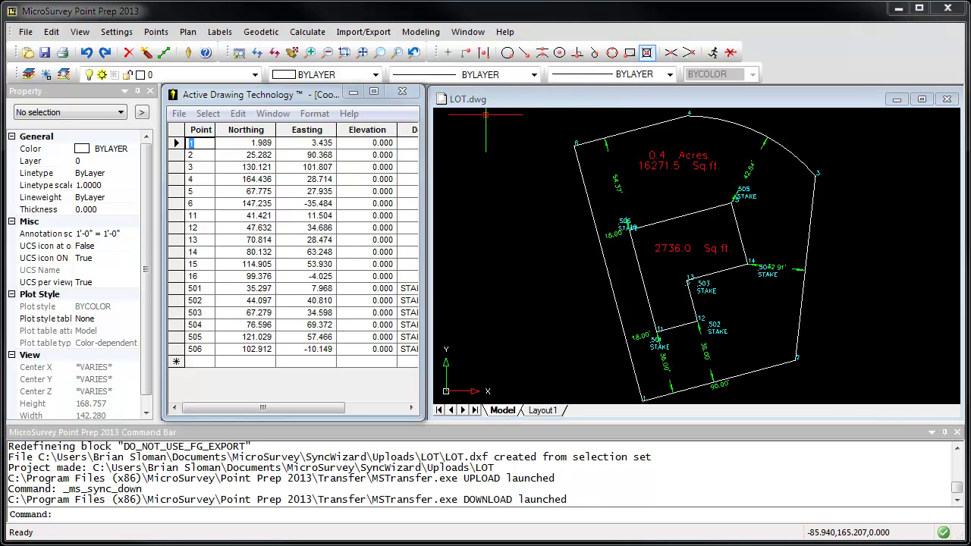
Step: Download the LOT folder from the data collector to the computer, then exit MicroSurvey Transfer
{"action": "left_click_drag", "start_coordinate": [152, 191], "coordinate": [405, 116]}
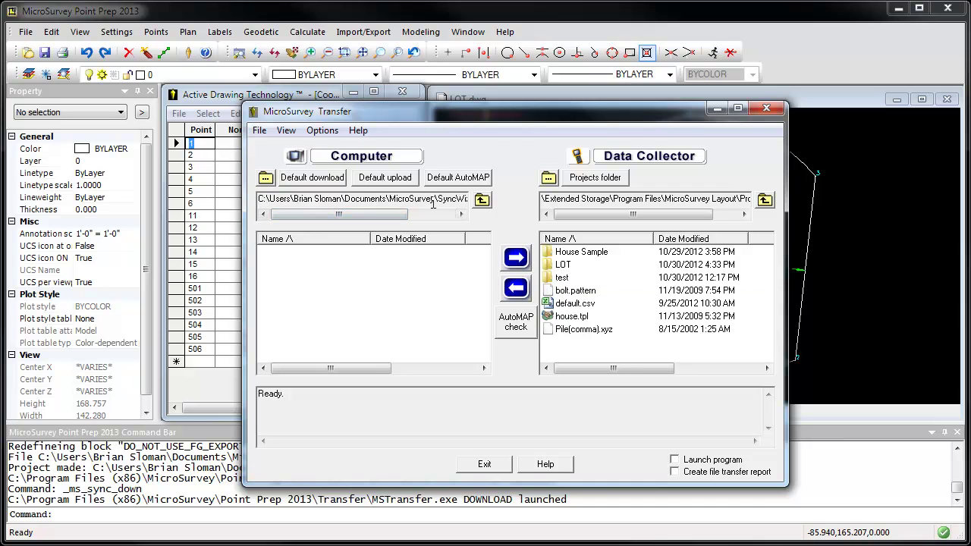
{"action": "left_click", "coordinate": [563, 265]}
{"action": "left_click", "coordinate": [516, 288]}
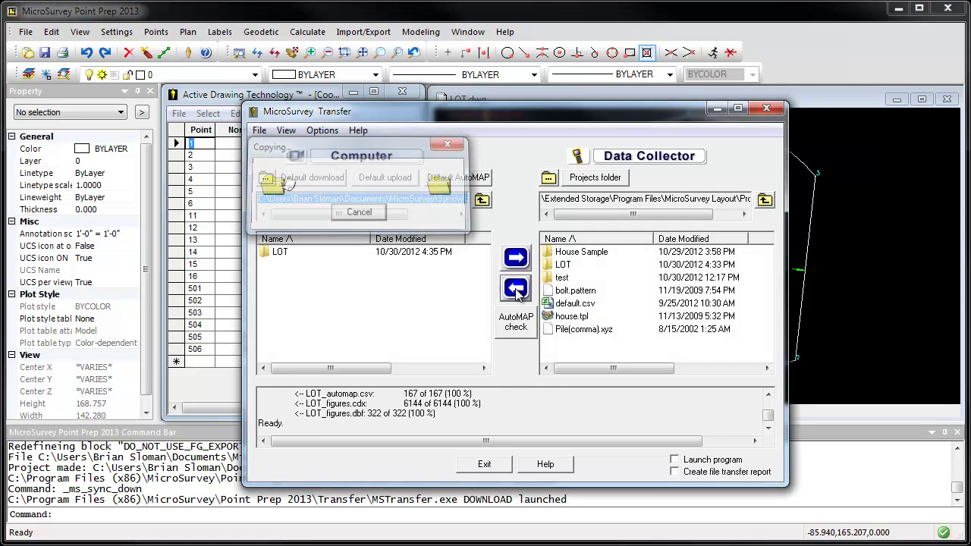
{"action": "left_click", "coordinate": [484, 464]}
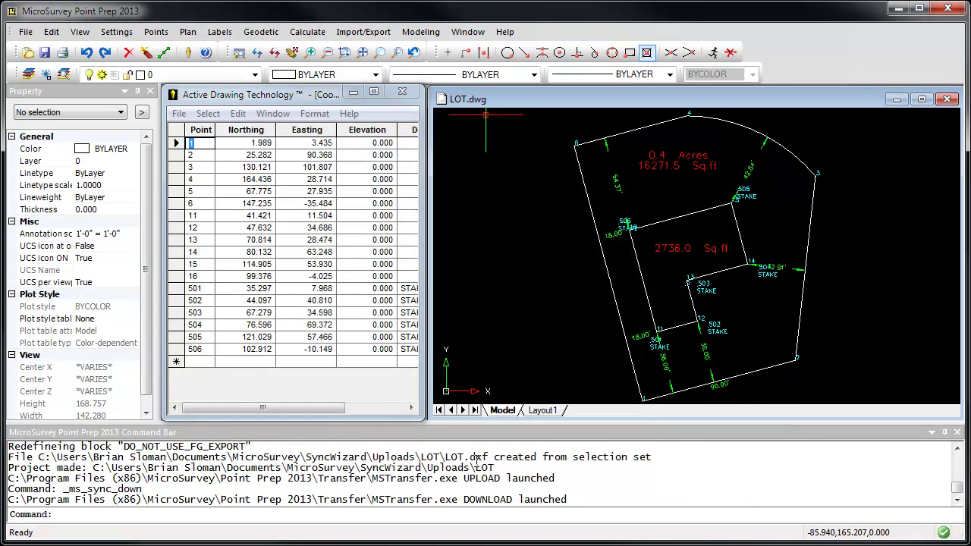
Step: Import the LOT field project via SyncWizard into a new traverse database file named LOT
{"action": "left_click", "coordinate": [364, 32]}
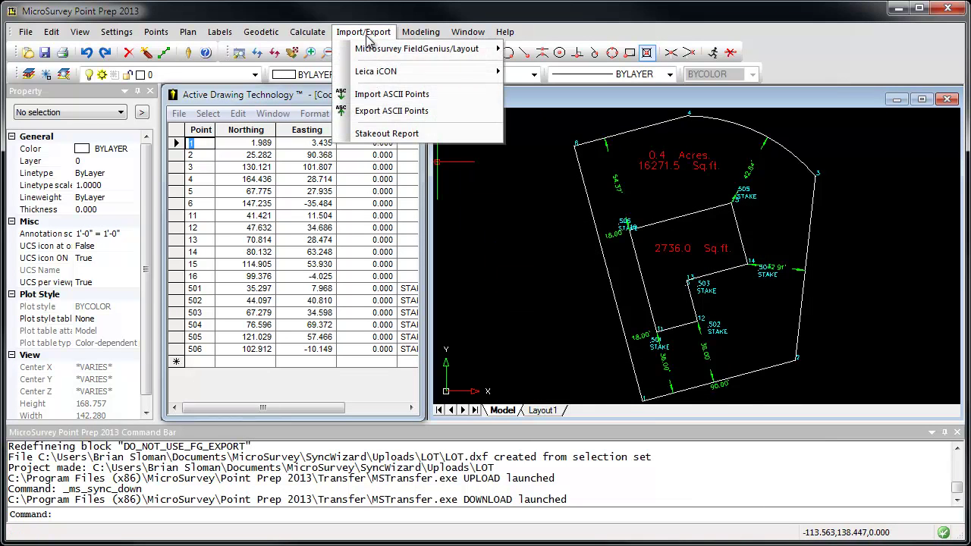
{"action": "mouse_move", "coordinate": [436, 50]}
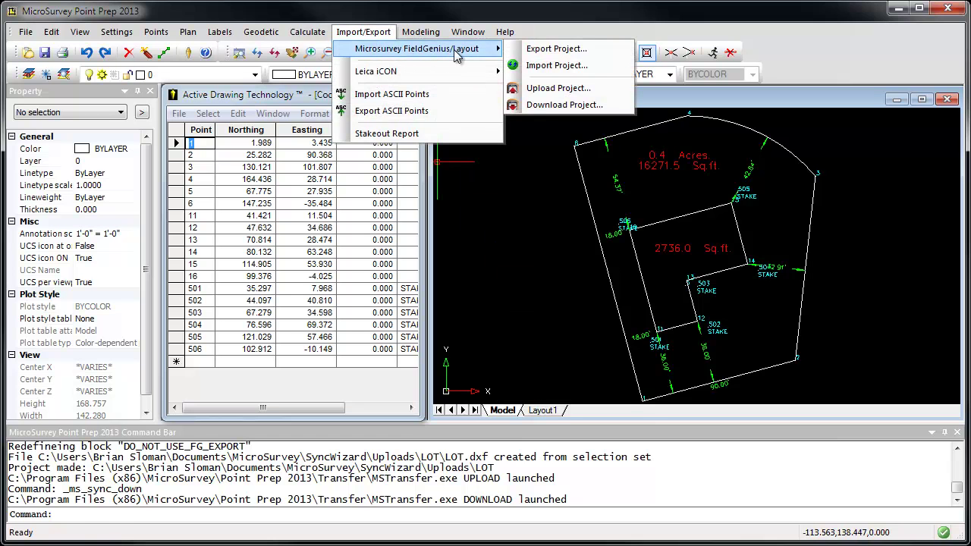
{"action": "left_click", "coordinate": [557, 66]}
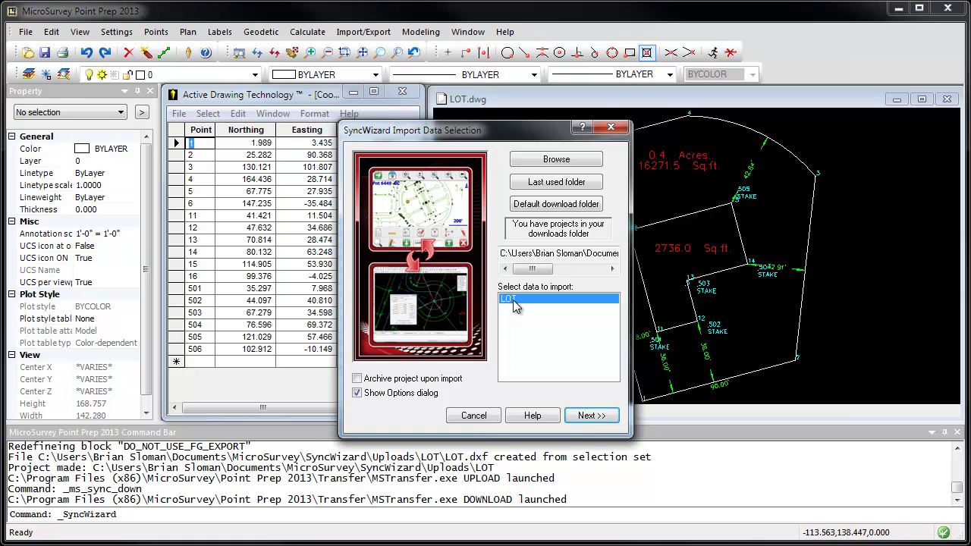
{"action": "left_click", "coordinate": [589, 415]}
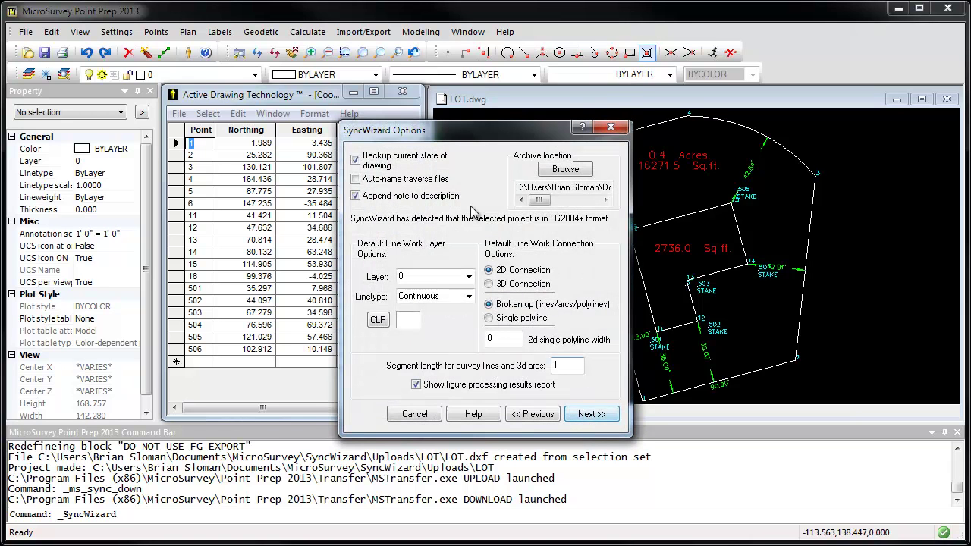
{"action": "left_click", "coordinate": [592, 415]}
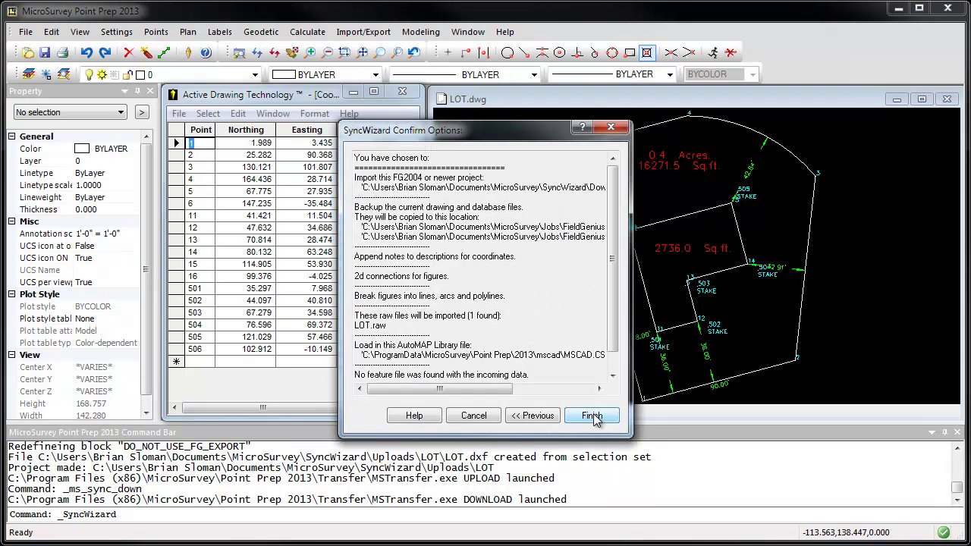
{"action": "left_click", "coordinate": [591, 416]}
{"action": "left_click", "coordinate": [426, 364]}
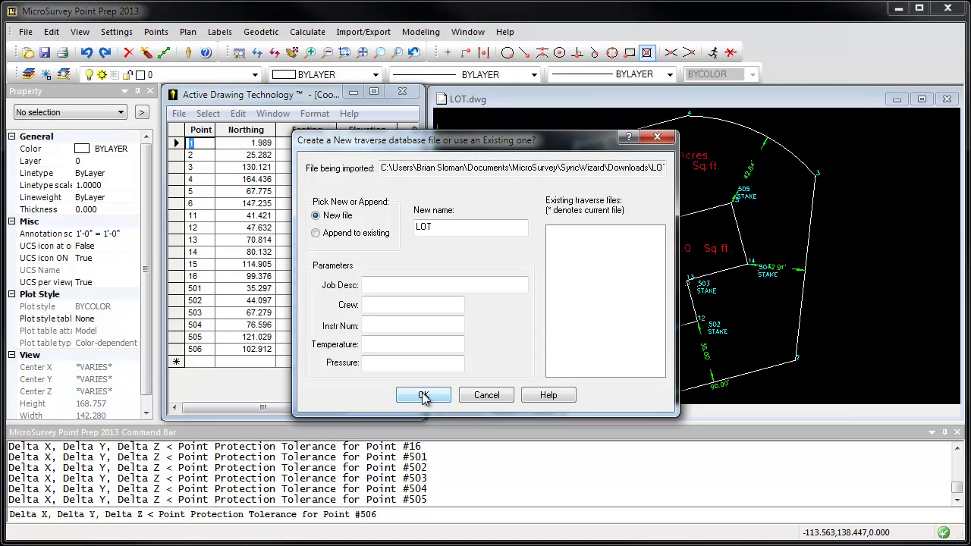
{"action": "left_click", "coordinate": [424, 396]}
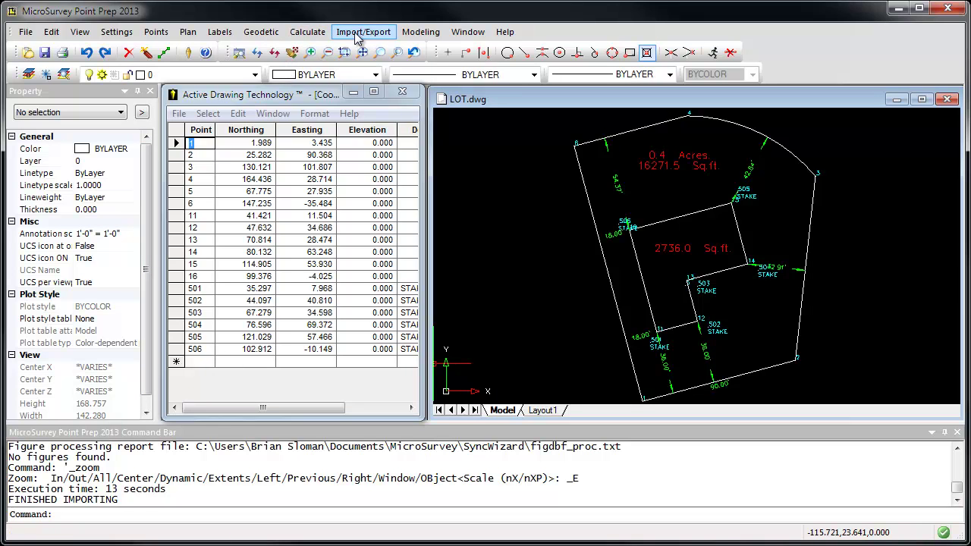
Step: Open the LOT Measurements Database in a widened editor and scroll to the stakeout records 501–506
{"action": "left_click", "coordinate": [155, 32]}
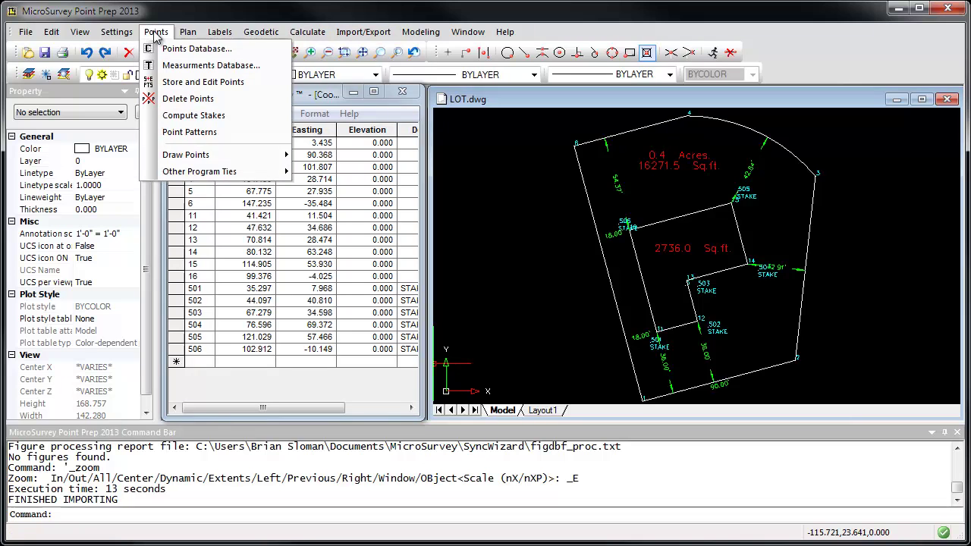
{"action": "left_click", "coordinate": [188, 66]}
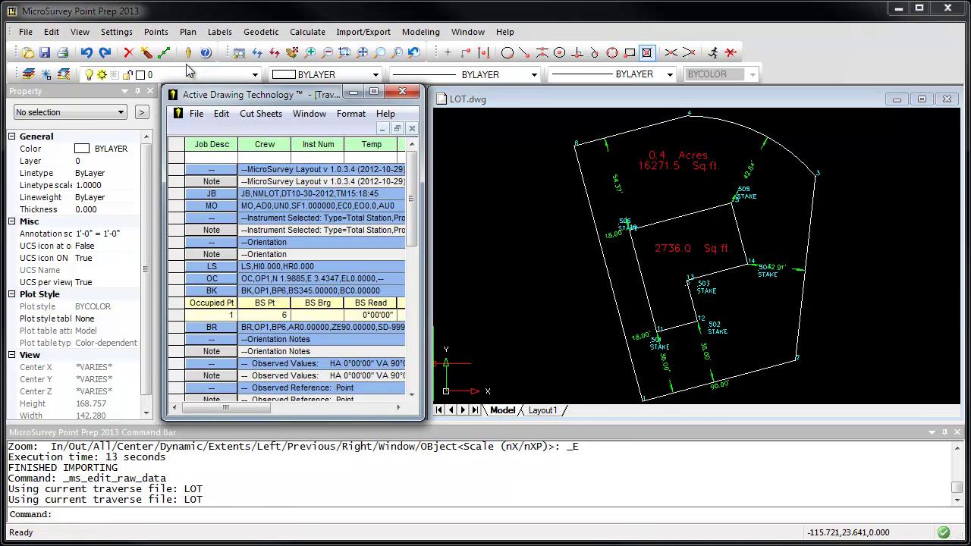
{"action": "mouse_move", "coordinate": [424, 174]}
{"action": "left_mouse_down"}
{"action": "mouse_move", "coordinate": [875, 190]}
{"action": "mouse_move", "coordinate": [857, 235]}
{"action": "mouse_move", "coordinate": [459, 230]}
{"action": "left_mouse_up"}
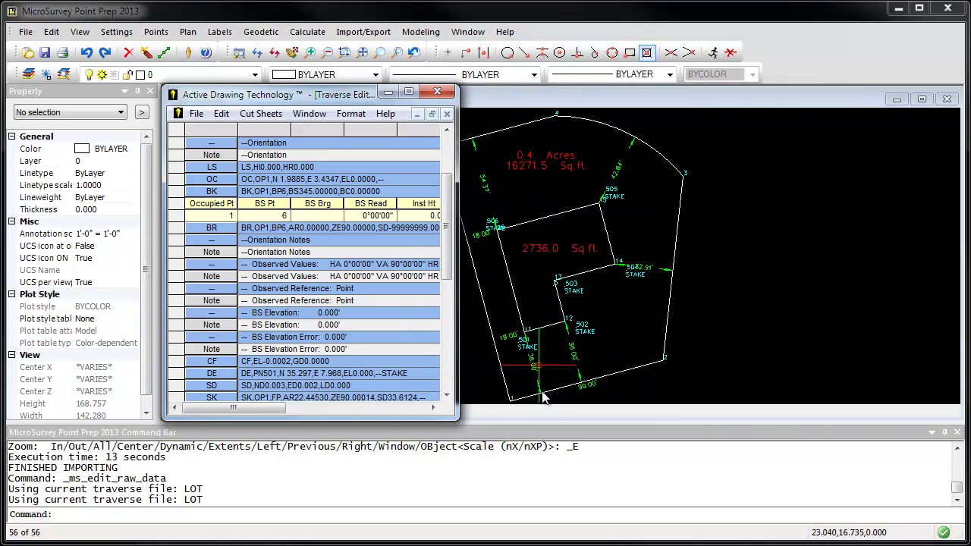
{"action": "middle_click_drag", "start_coordinate": [528, 407], "coordinate": [645, 395]}
{"action": "scroll", "coordinate": [646, 394], "scroll_direction": "up", "scroll_amount": 2}
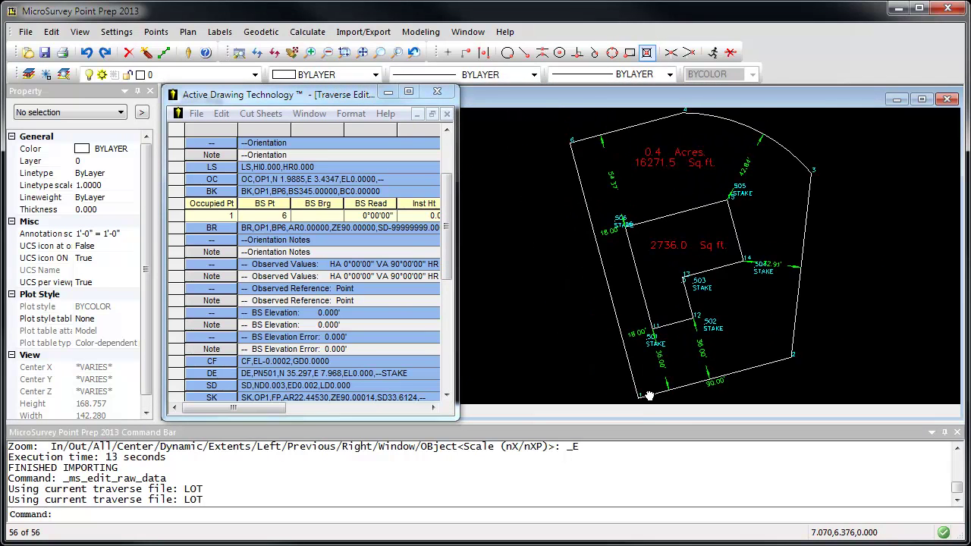
{"action": "scroll", "coordinate": [645, 394], "scroll_direction": "down", "scroll_amount": 2}
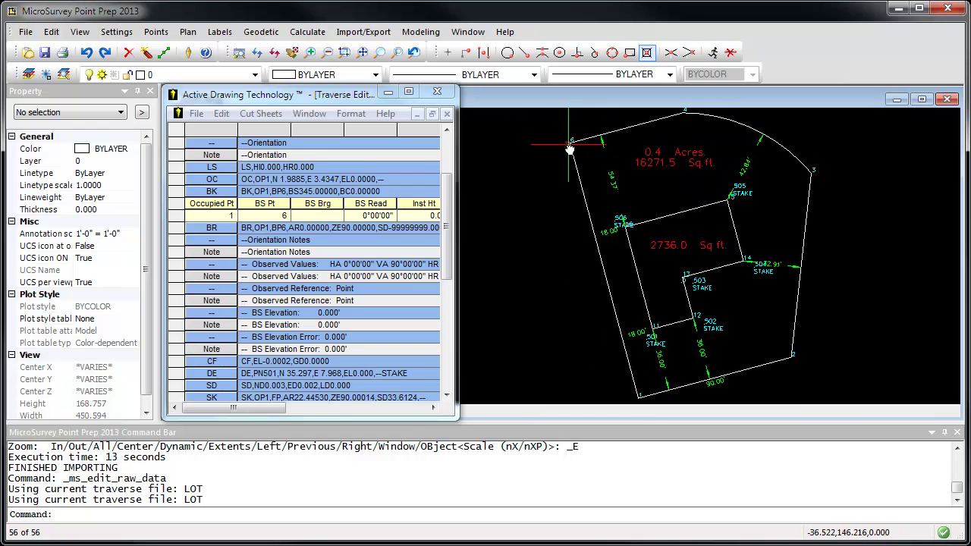
{"action": "left_click_drag", "start_coordinate": [444, 212], "coordinate": [439, 316]}
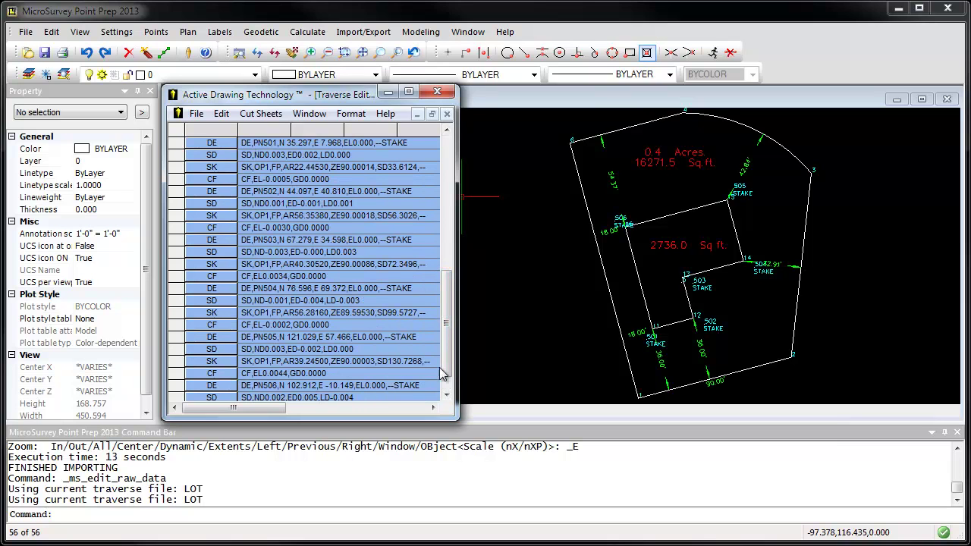
{"action": "scroll", "coordinate": [448, 354], "scroll_direction": "down", "scroll_amount": 1}
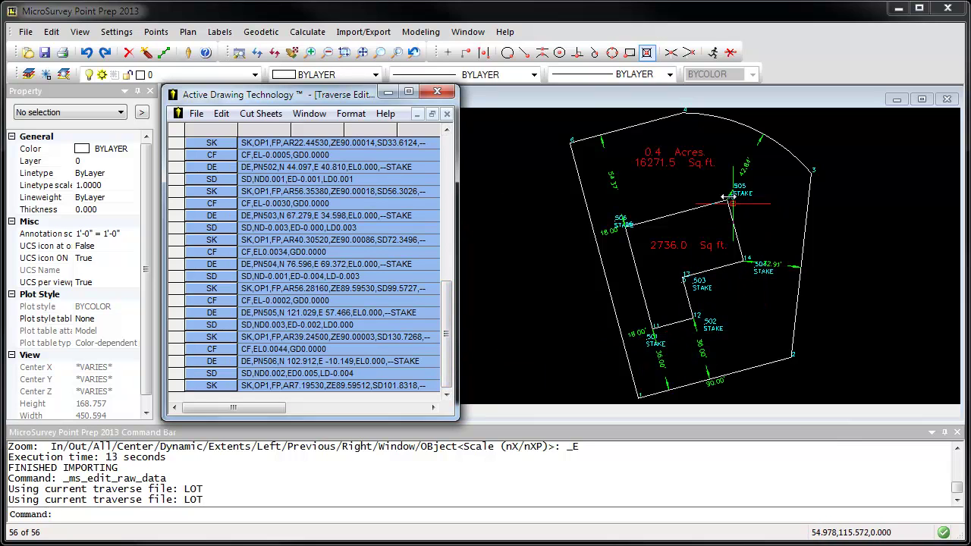
Step: Create a Points cut sheet and review the Delta N and Delta E values for points 501–506
{"action": "left_click", "coordinate": [267, 120]}
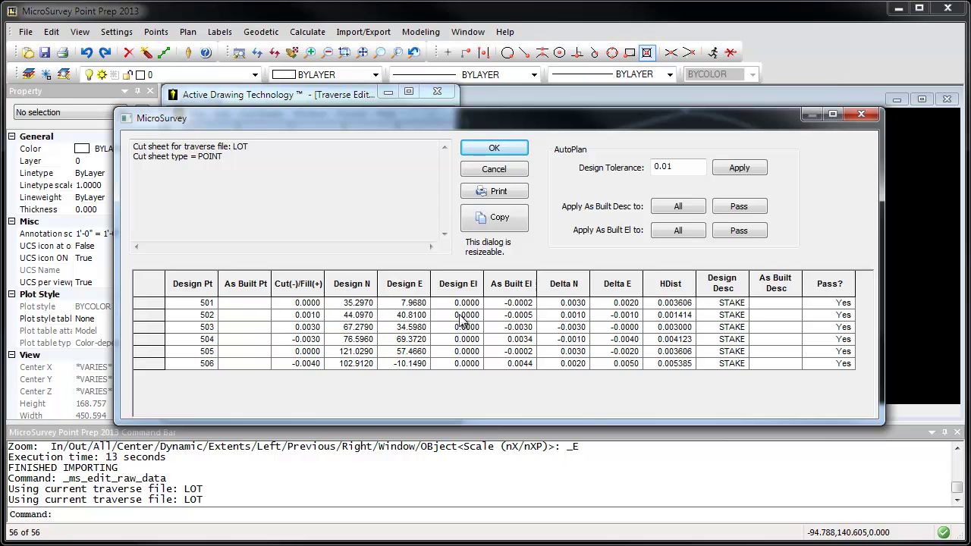
{"action": "left_click", "coordinate": [571, 288]}
{"action": "left_click", "coordinate": [618, 292]}
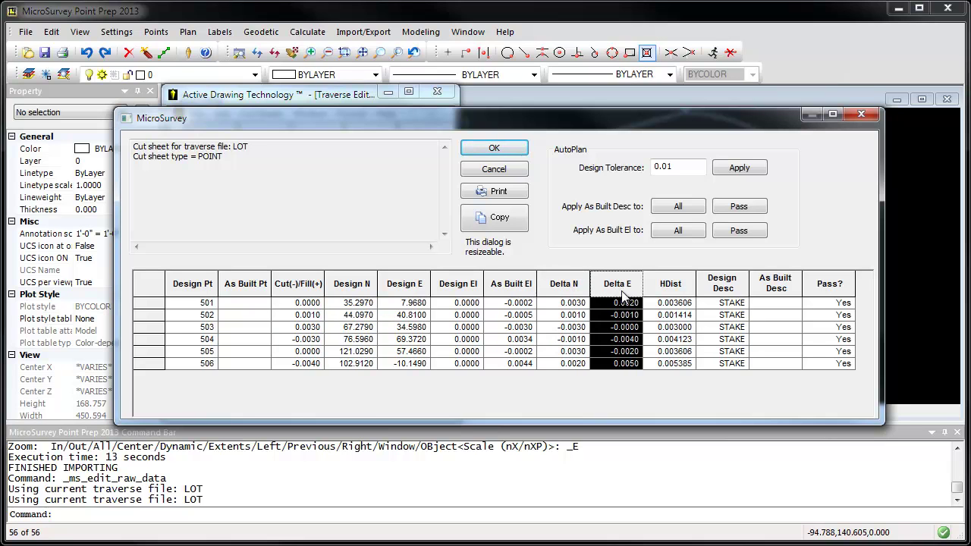
{"action": "double_click", "coordinate": [580, 315]}
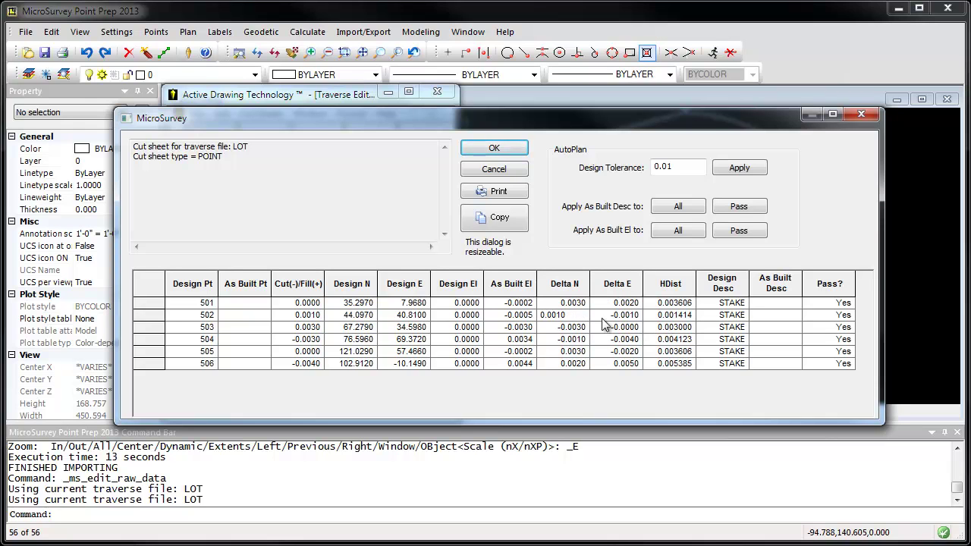
Step: Change the design tolerance from 0.01 to 0.005 and apply it
{"action": "left_click", "coordinate": [687, 169]}
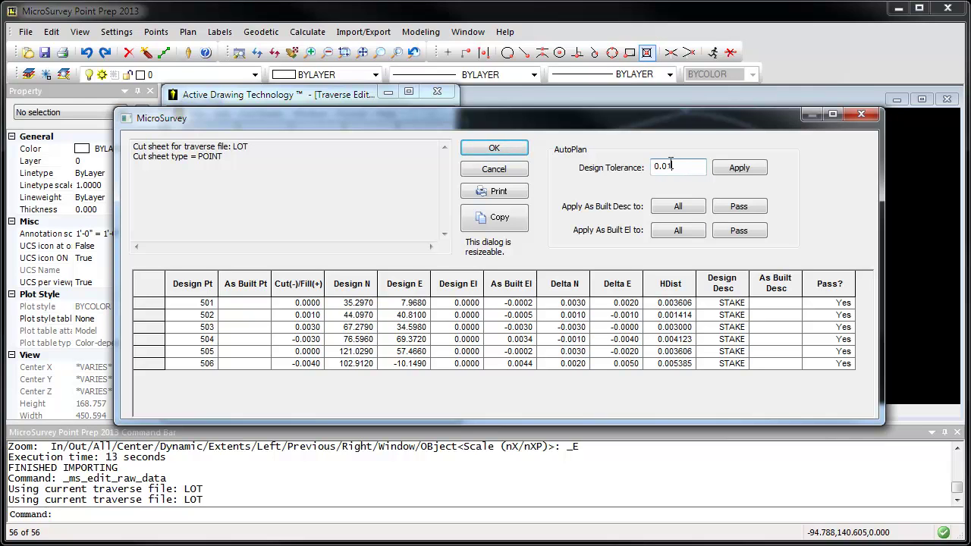
{"action": "left_click_drag", "start_coordinate": [679, 167], "coordinate": [668, 169]}
{"action": "type", "text": "05"}
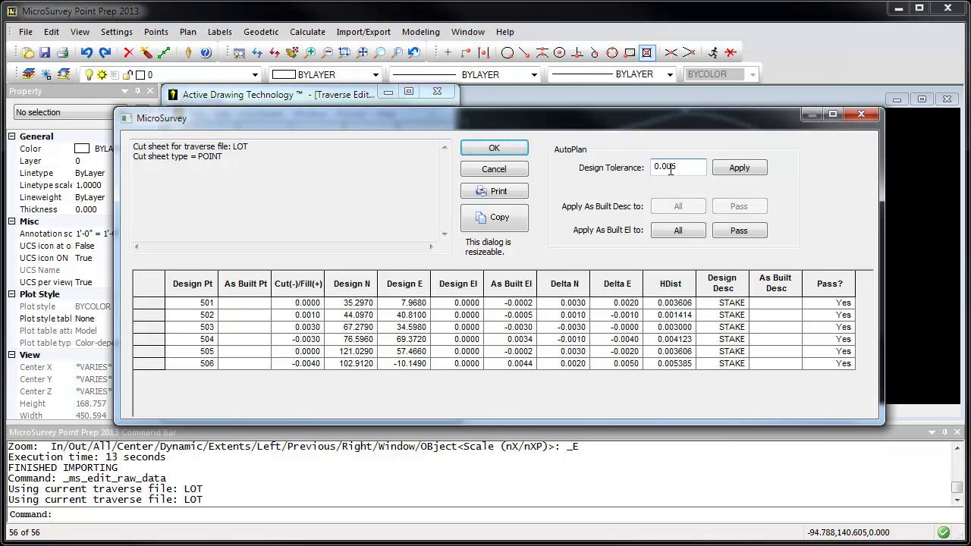
{"action": "left_click", "coordinate": [742, 168]}
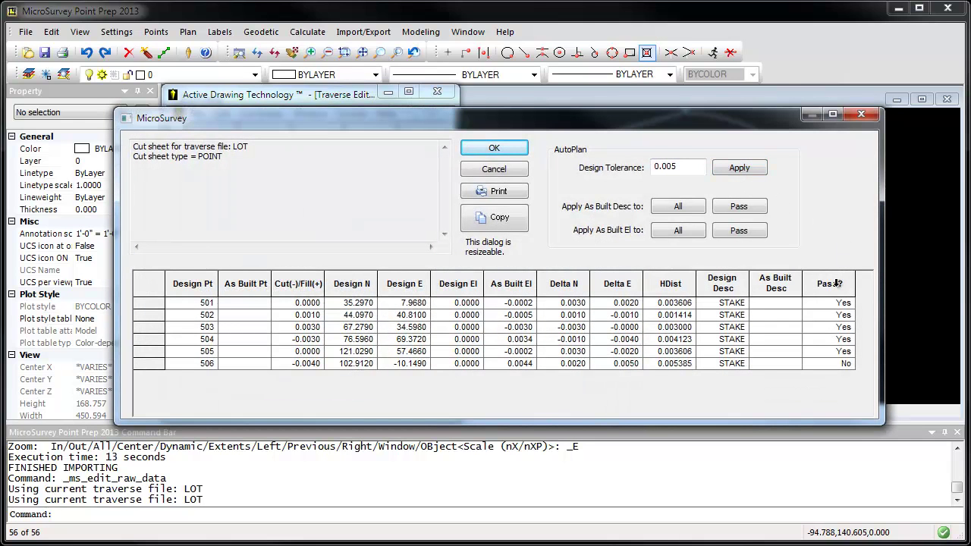
Step: Check the Pass? column and confirm point 506 now fails
{"action": "left_click", "coordinate": [837, 280]}
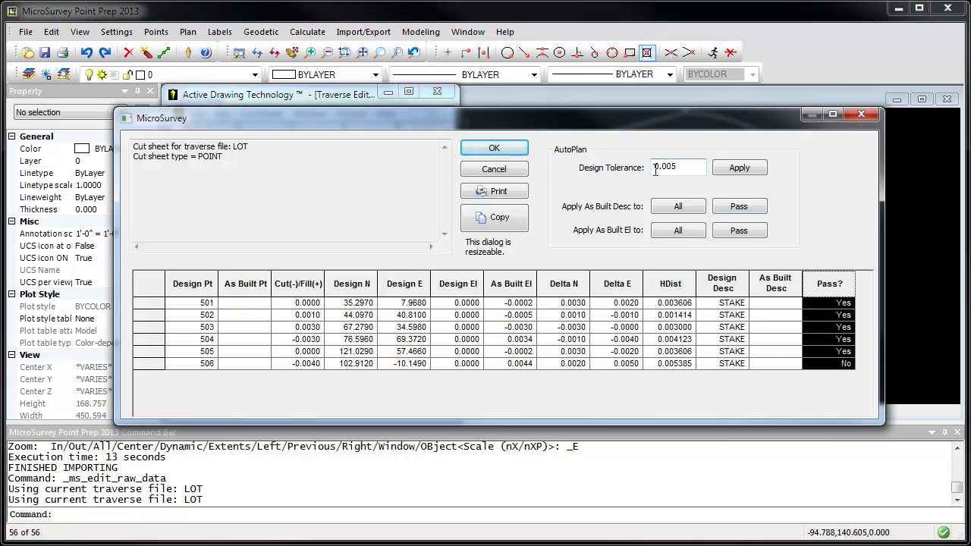
{"action": "left_click_drag", "start_coordinate": [677, 168], "coordinate": [648, 170]}
{"action": "left_click", "coordinate": [686, 167]}
{"action": "left_click", "coordinate": [835, 351]}
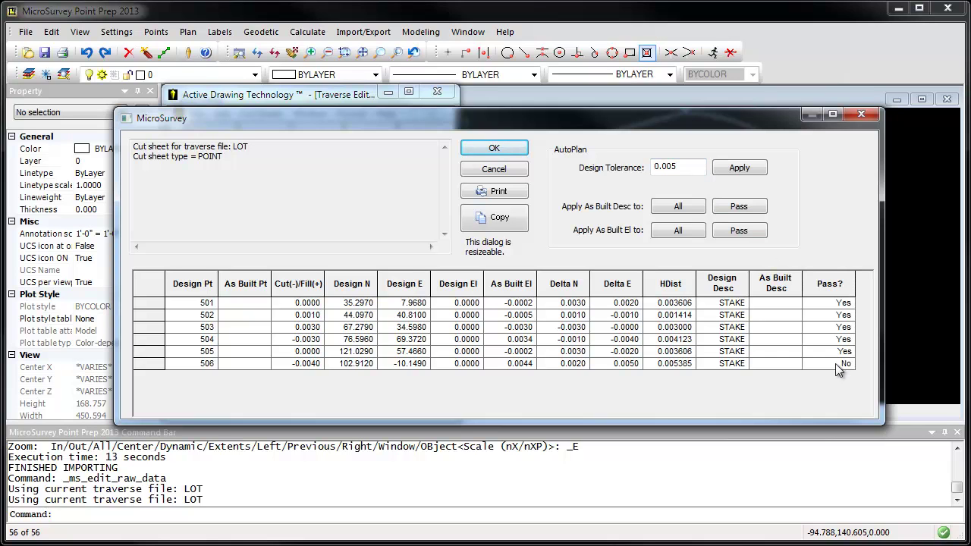
{"action": "left_click", "coordinate": [819, 364]}
Step: Set the design tolerance back to 0.01 and apply the recheck
{"action": "left_click_drag", "start_coordinate": [661, 166], "coordinate": [677, 167]}
{"action": "type", "text": "1"}
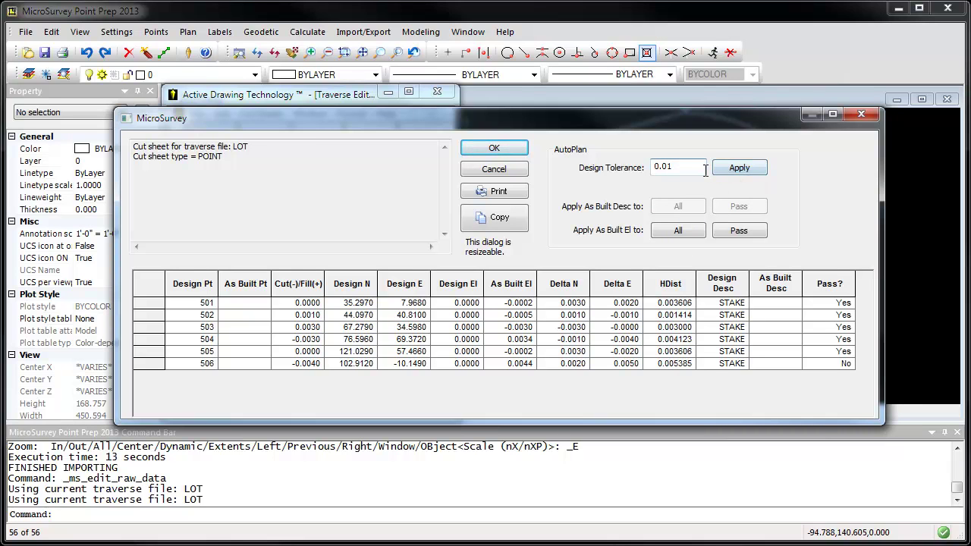
{"action": "left_click", "coordinate": [742, 167]}
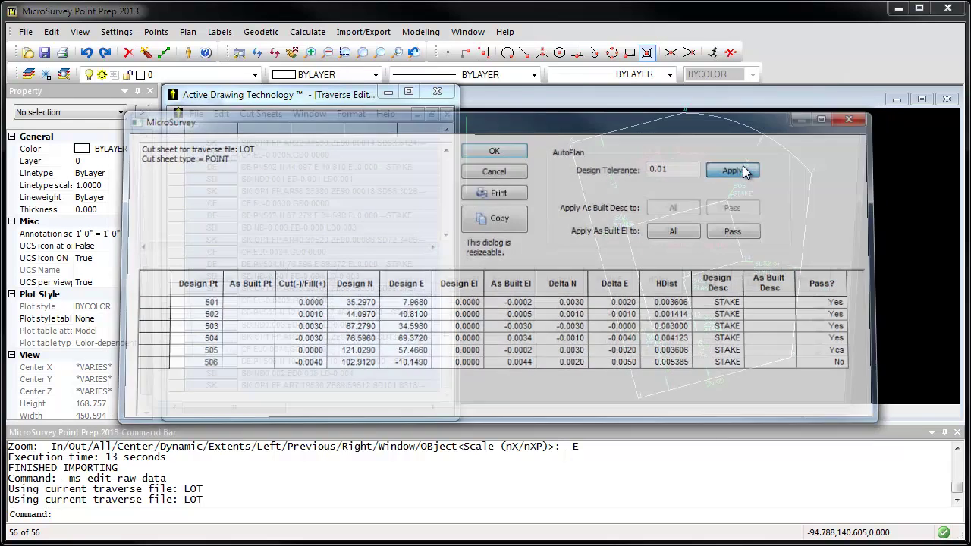